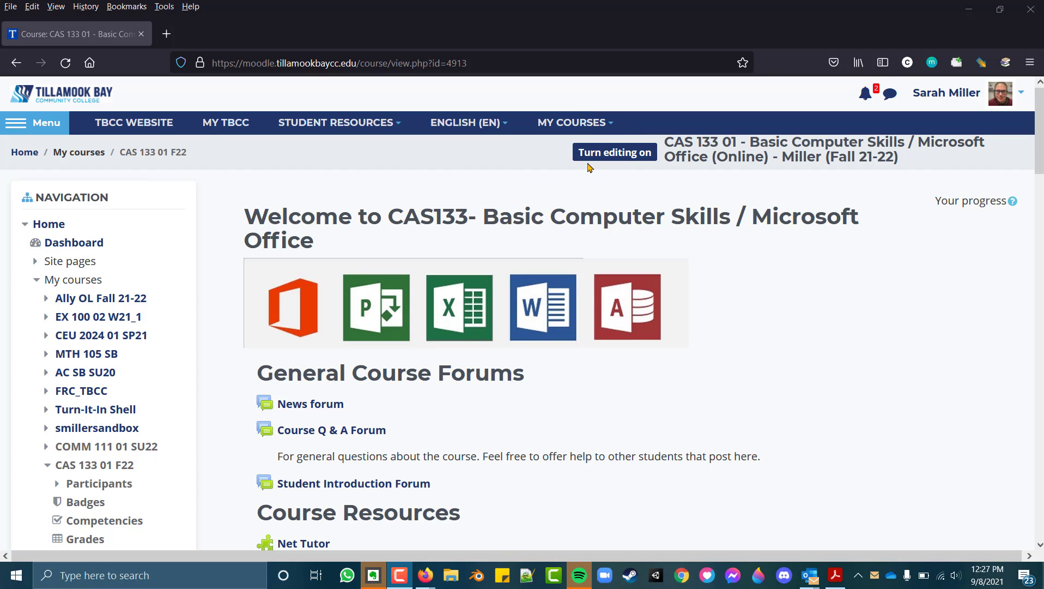
# Turn on course editing and open the Zoom activity under Course Resources in a new tab
pyautogui.click(603, 158)
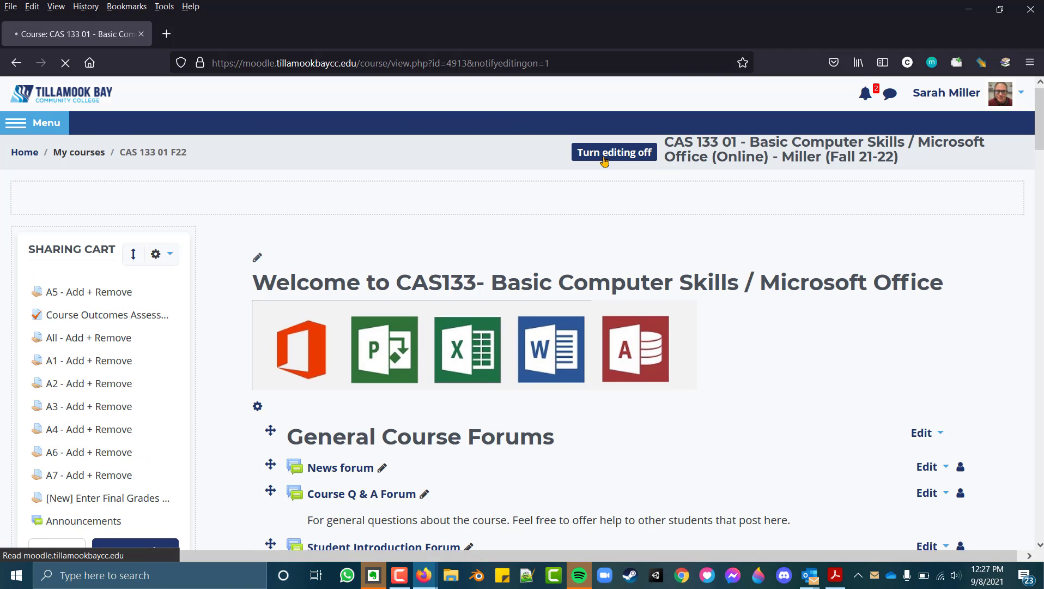
pyautogui.scroll(-6, 446, 214)
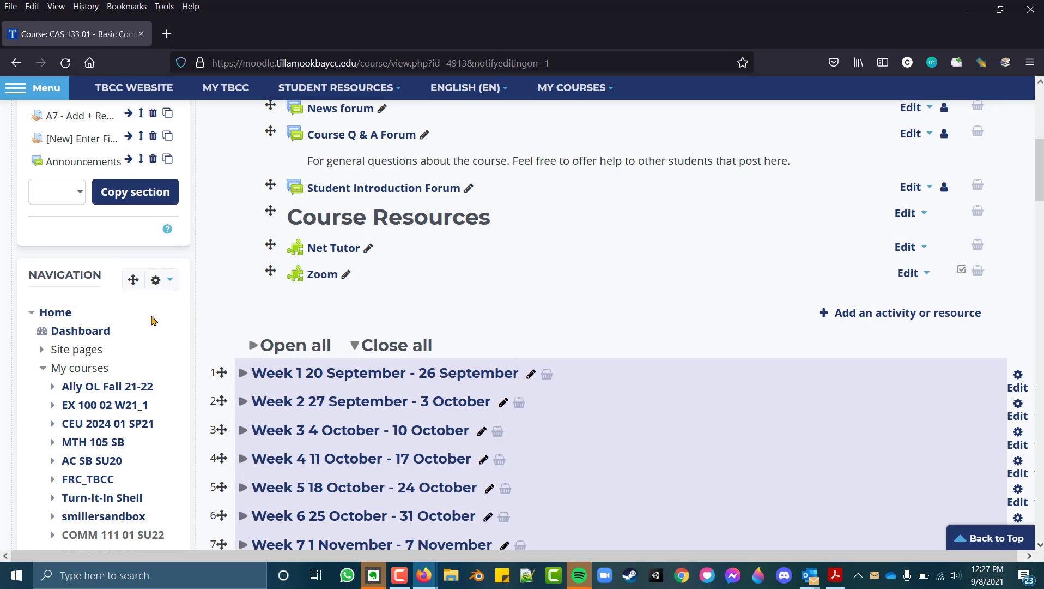
pyautogui.click(323, 277)
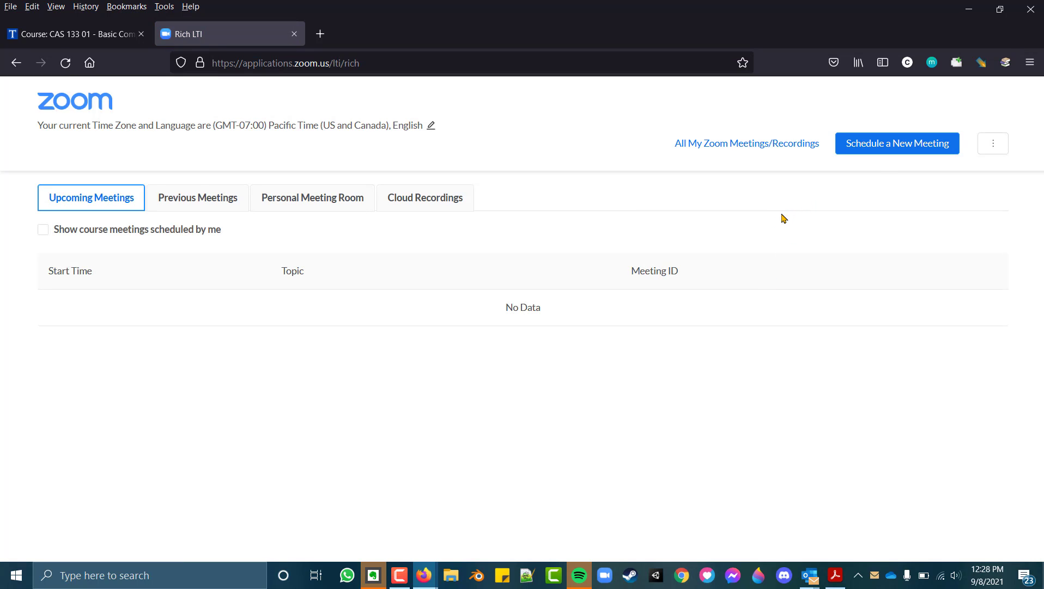
# Start scheduling a new meeting, keeping the prefilled course-title topic and an empty description
pyautogui.click(898, 146)
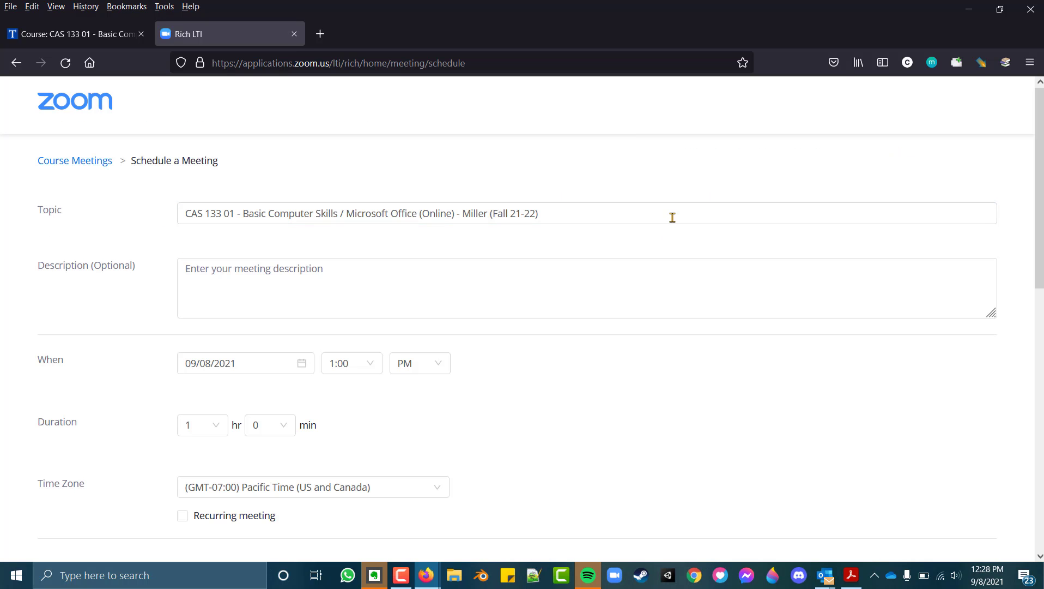
pyautogui.click(183, 214)
pyautogui.doubleClick(366, 213)
pyautogui.click(452, 214)
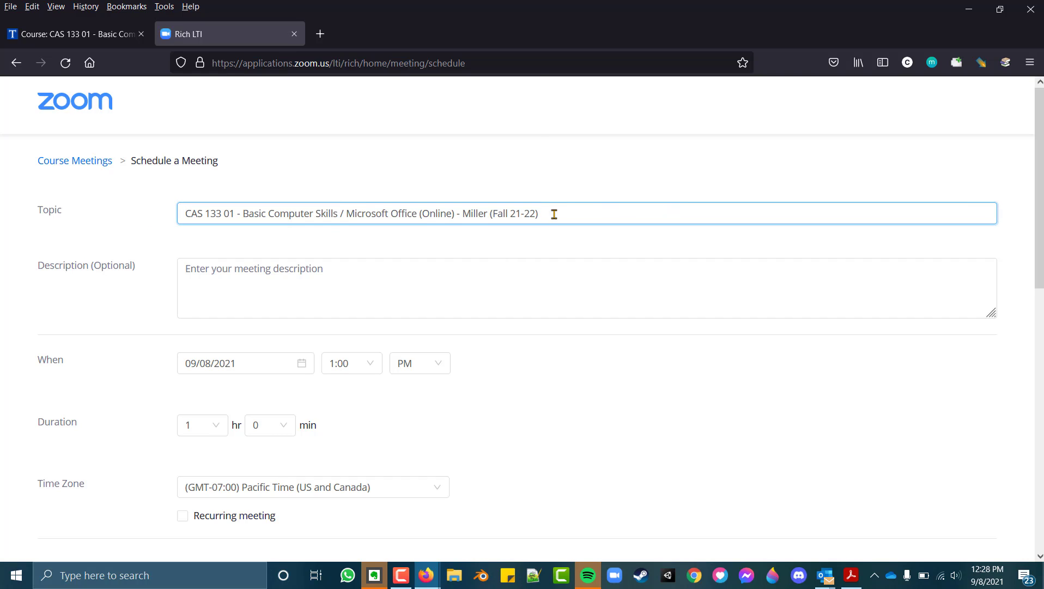
pyautogui.moveTo(545, 215); pyautogui.dragTo(147, 213)
pyautogui.click(522, 264)
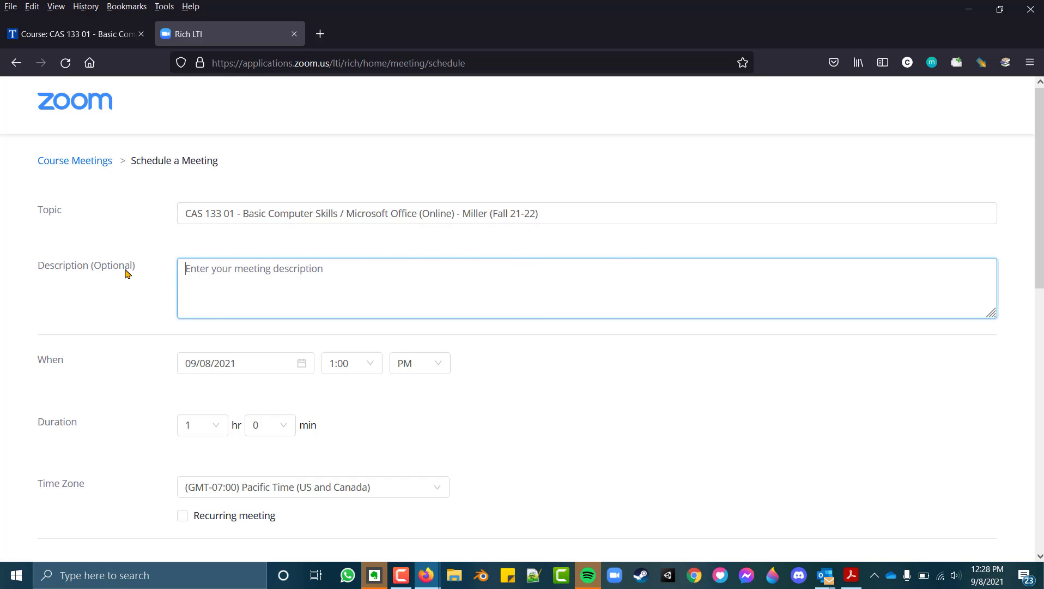
pyautogui.click(677, 393)
# Set the meeting date to 09/23/2021
pyautogui.scroll(-4, 683, 362)
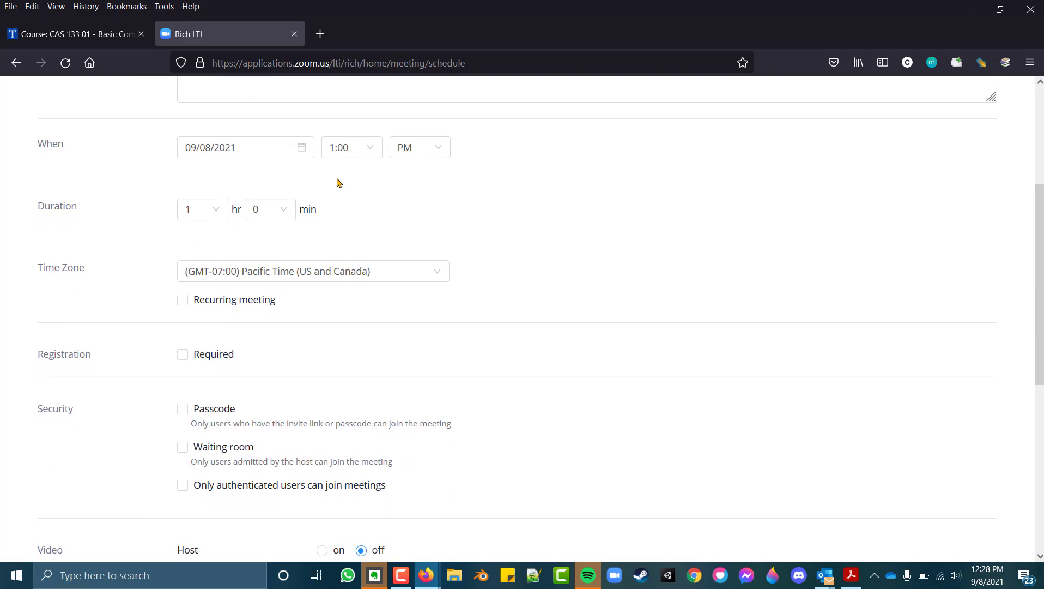
pyautogui.click(309, 147)
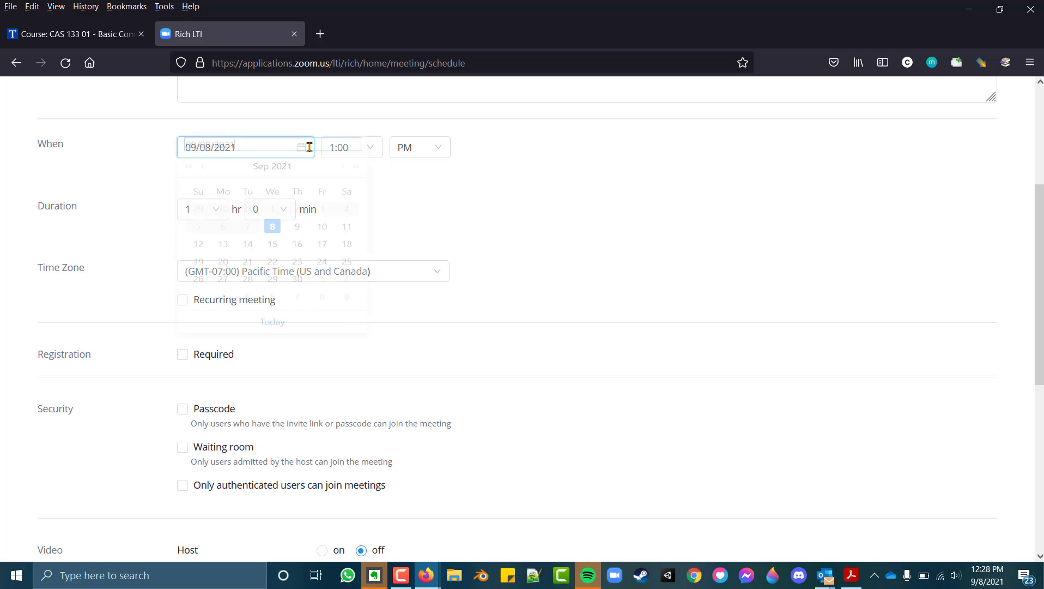
pyautogui.click(297, 283)
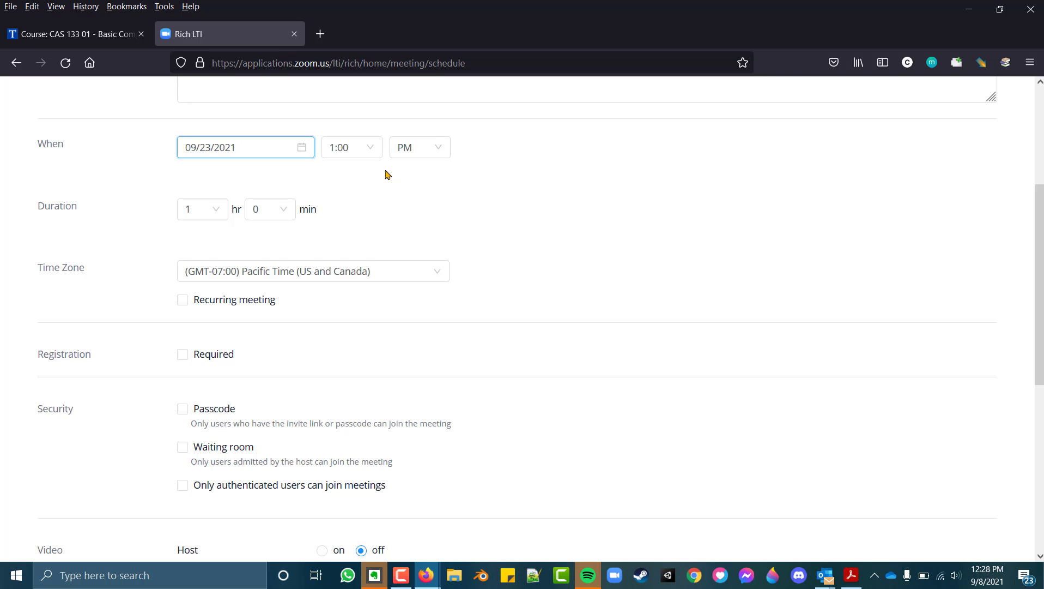
# Set the meeting duration to 2 hours and keep it non-recurring
pyautogui.click(218, 208)
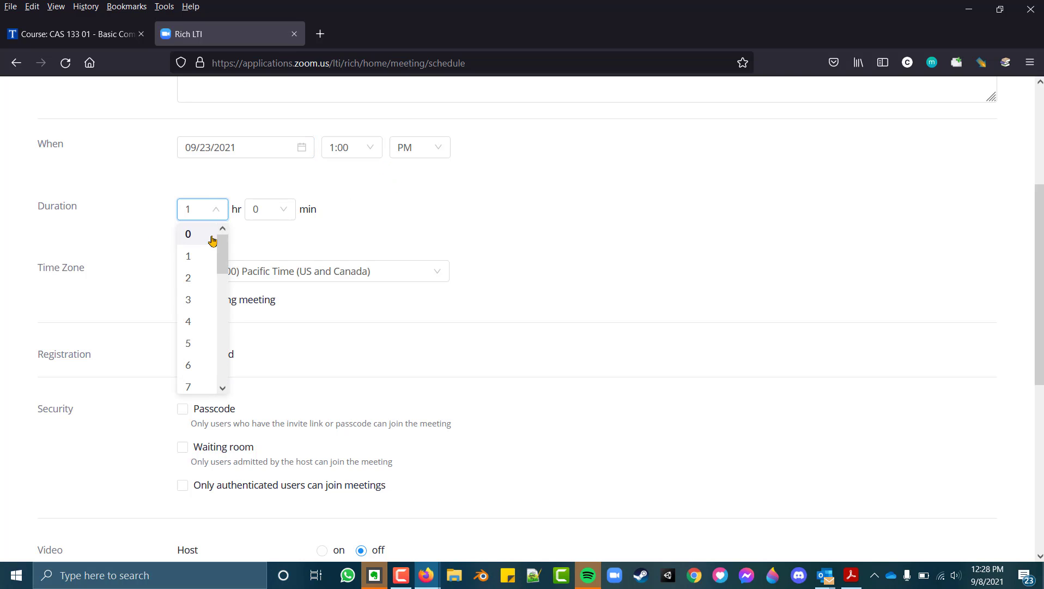
pyautogui.click(197, 278)
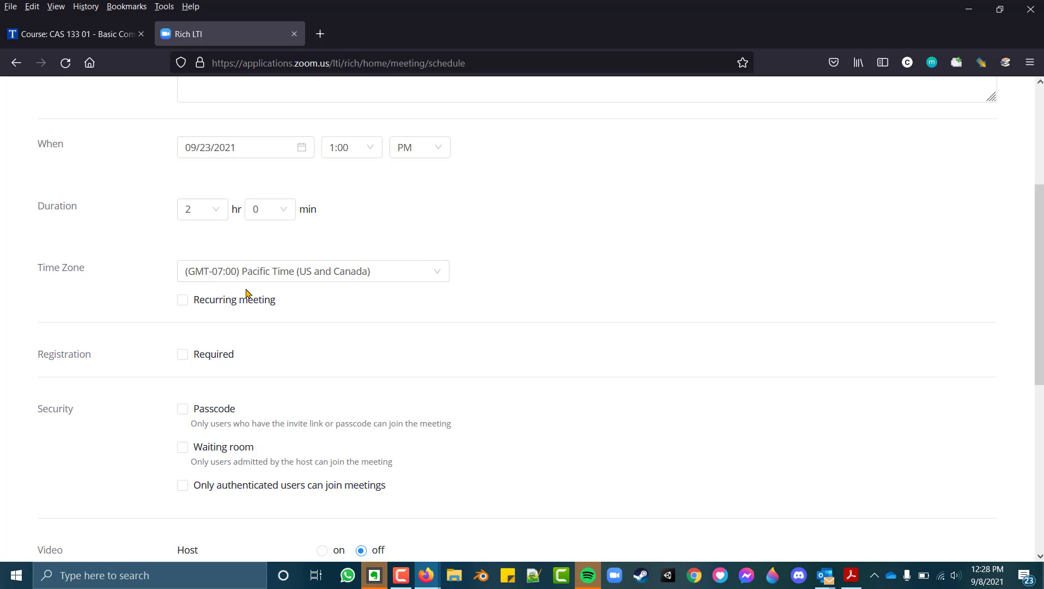
pyautogui.click(187, 305)
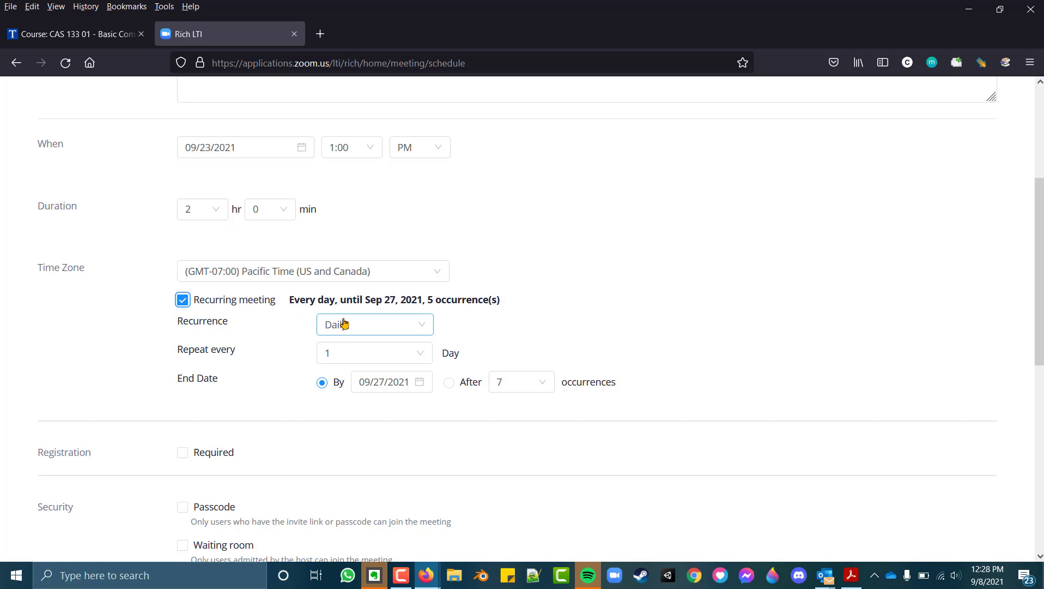
pyautogui.click(180, 302)
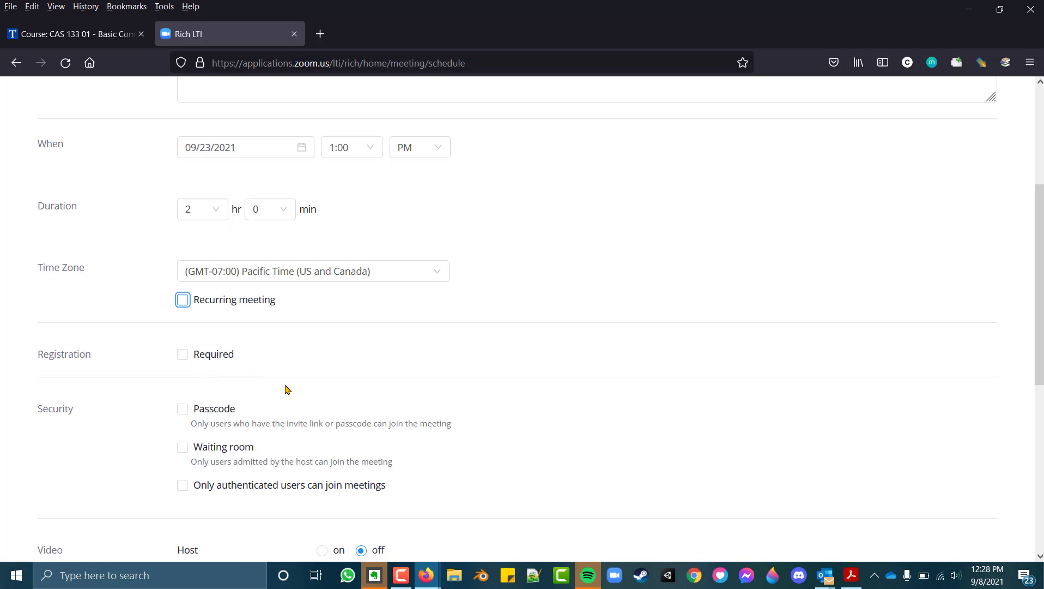
# Require a passcode and enter the meeting passcode, then review the video, audio and meeting options
pyautogui.click(183, 409)
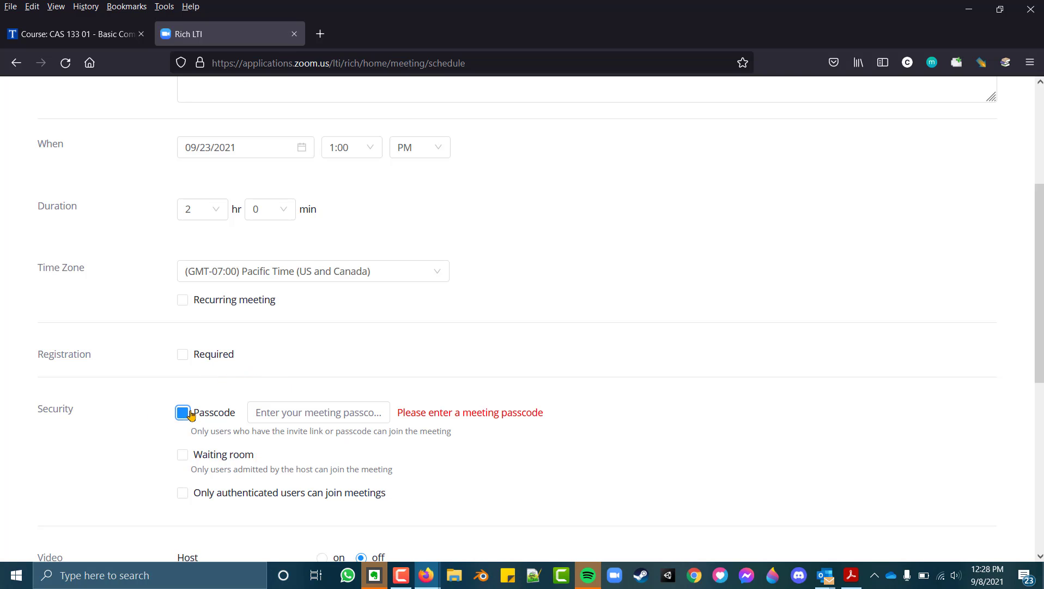
pyautogui.click(283, 410)
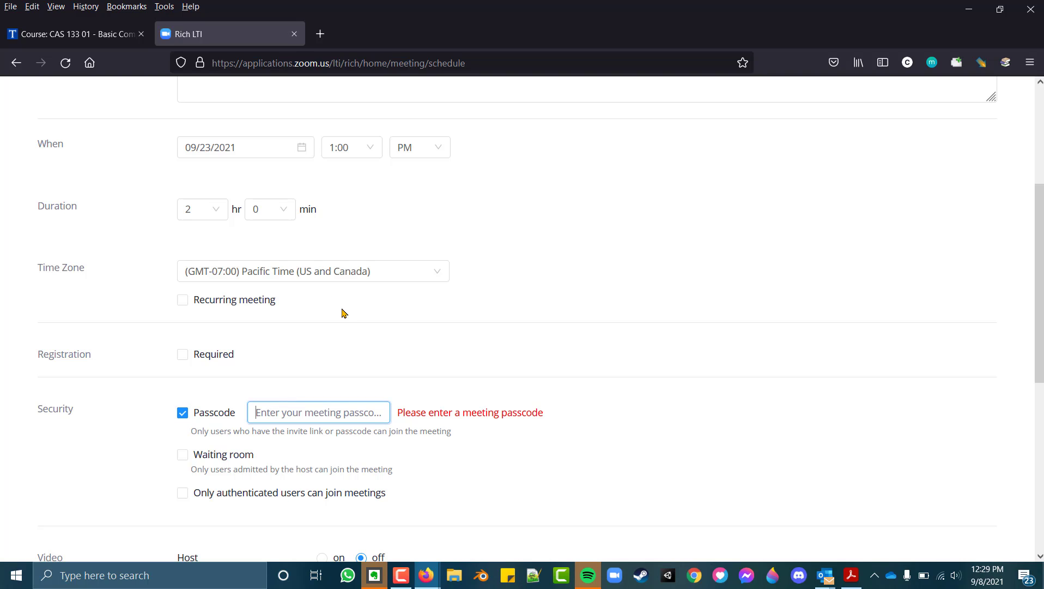
pyautogui.write('Passcode')
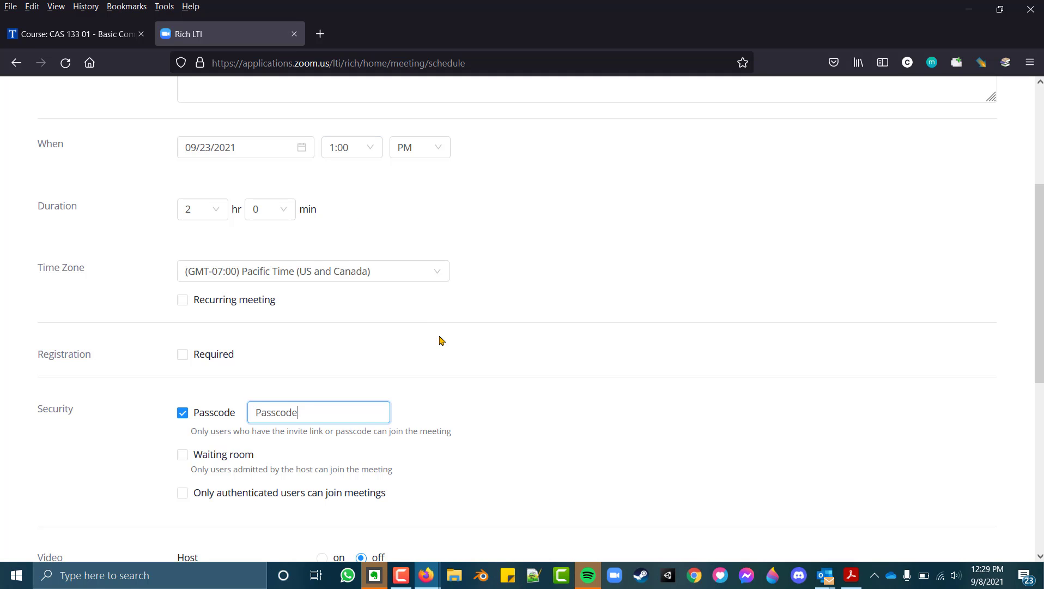
pyautogui.scroll(-4, 473, 389)
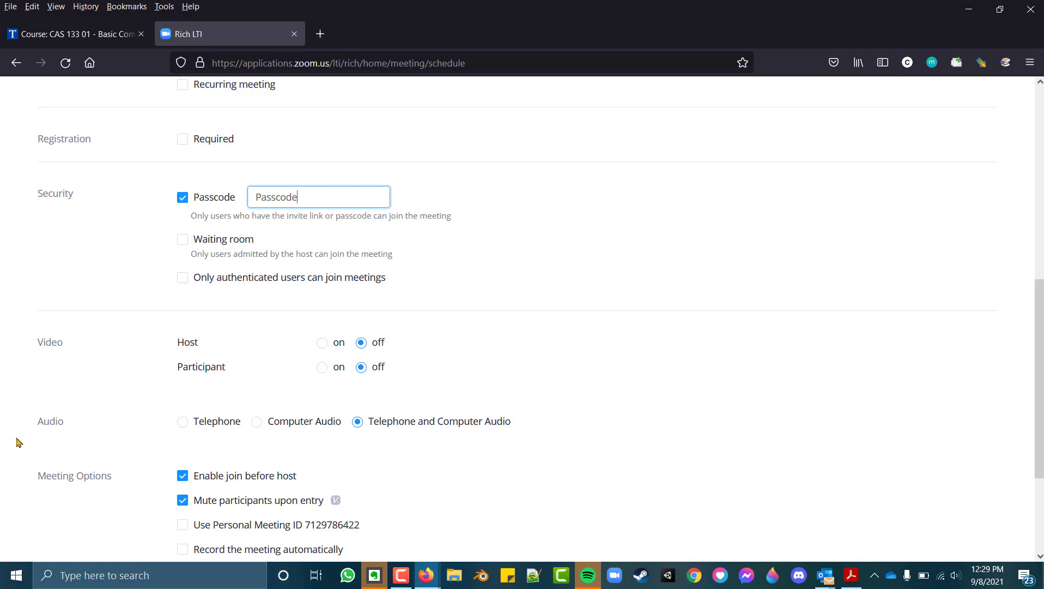
pyautogui.scroll(-3, 18, 442)
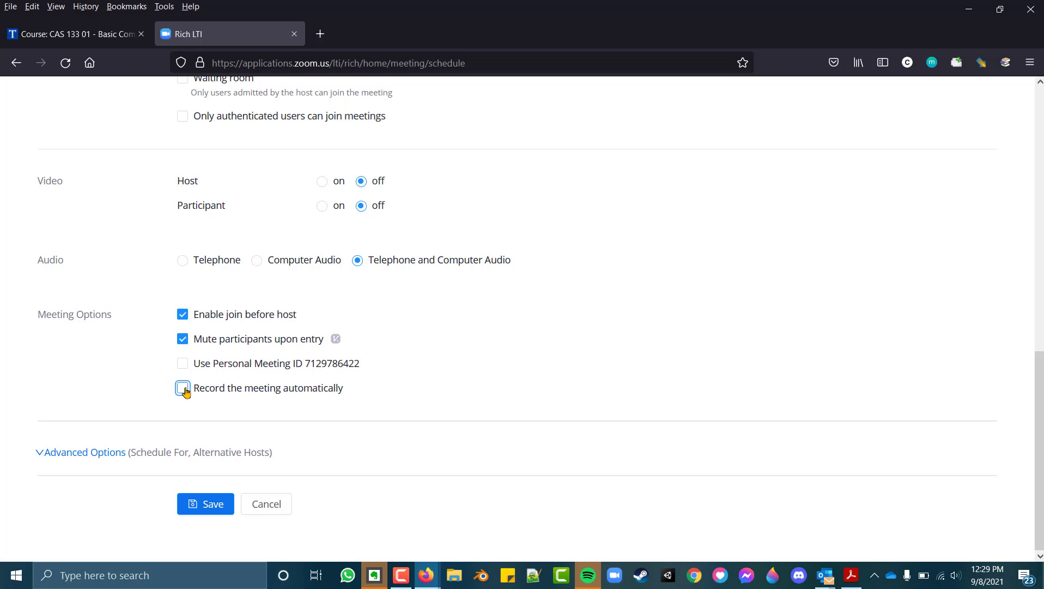
# Record the meeting automatically, saving recordings on the local computer
pyautogui.click(183, 389)
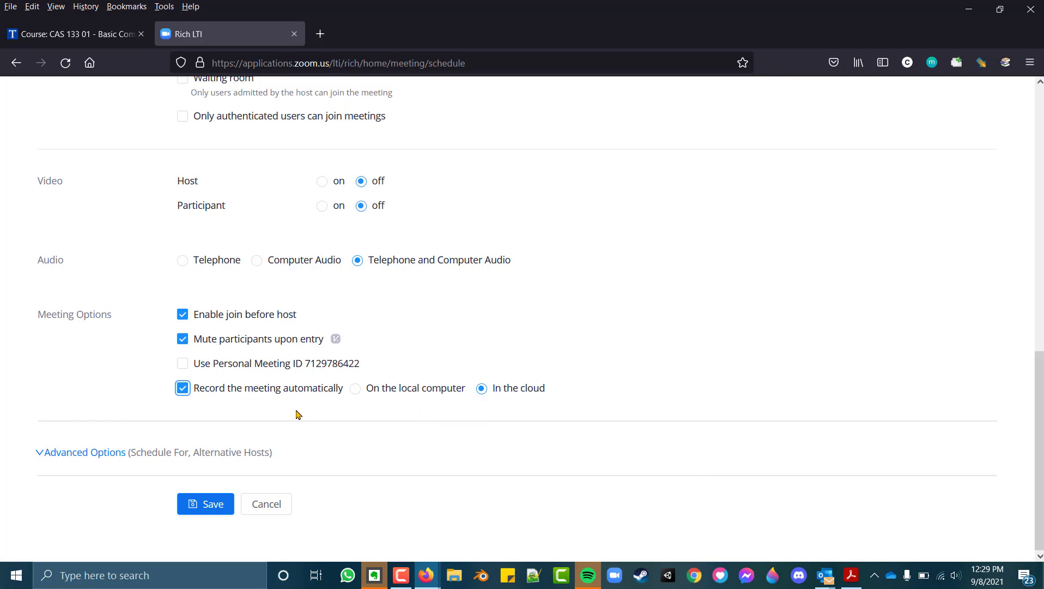
pyautogui.click(355, 390)
pyautogui.click(191, 502)
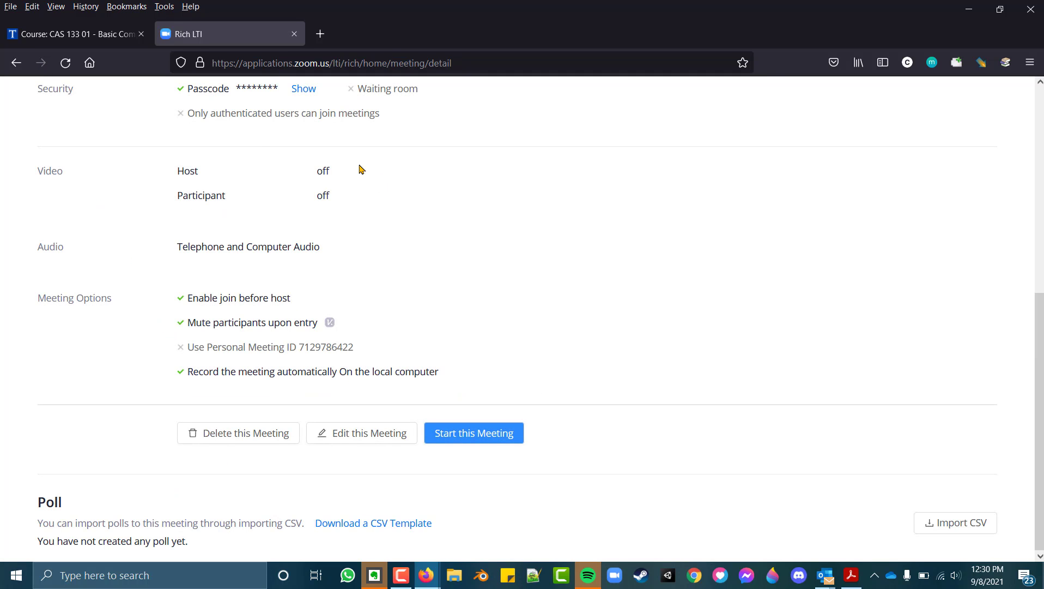
pyautogui.scroll(7, 458, 300)
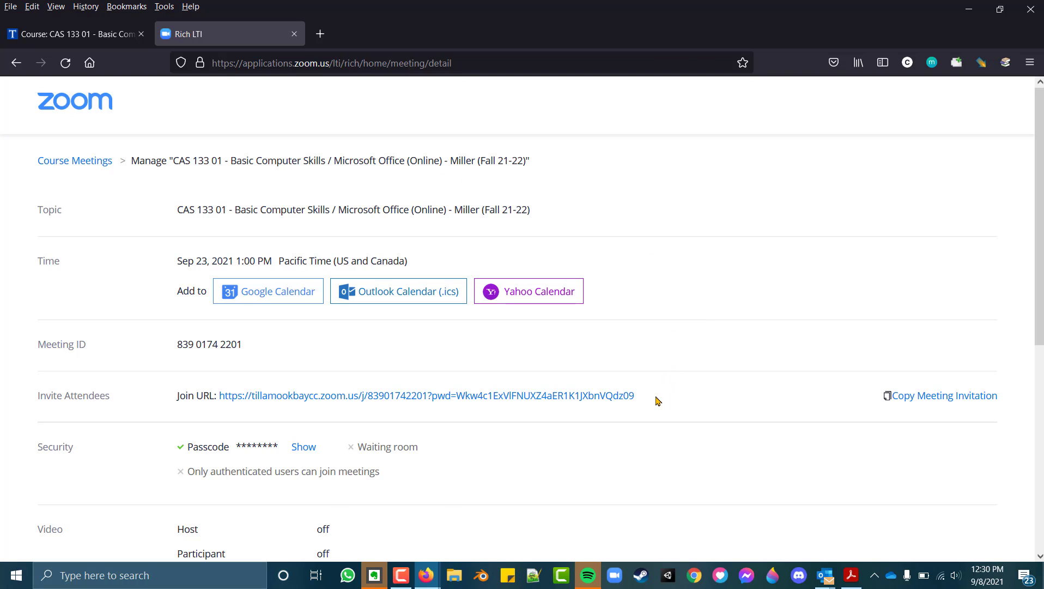
pyautogui.moveTo(648, 403); pyautogui.dragTo(269, 418)
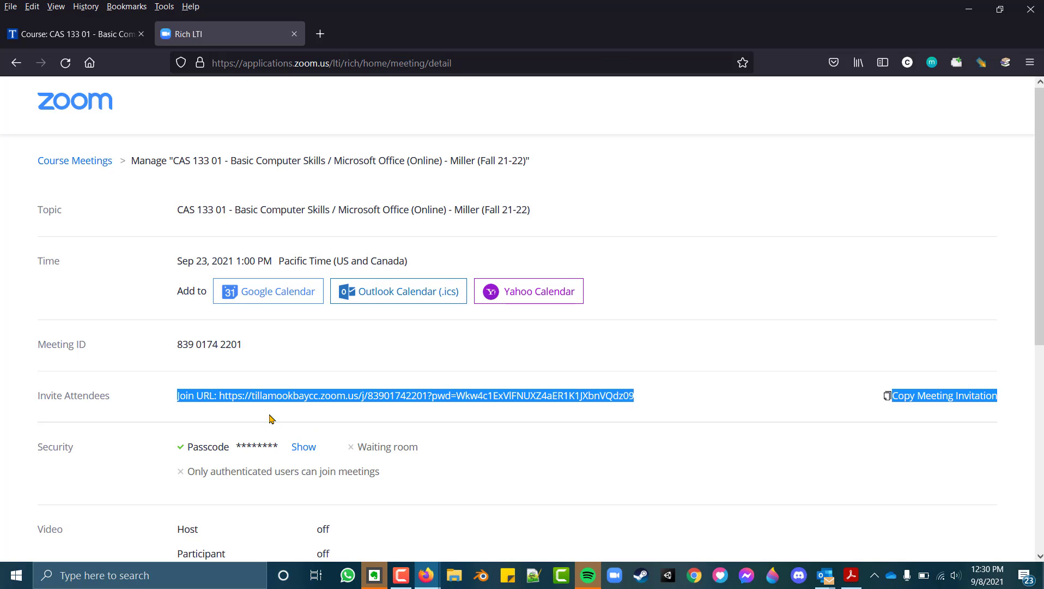
pyautogui.moveTo(496, 421); pyautogui.dragTo(635, 398)
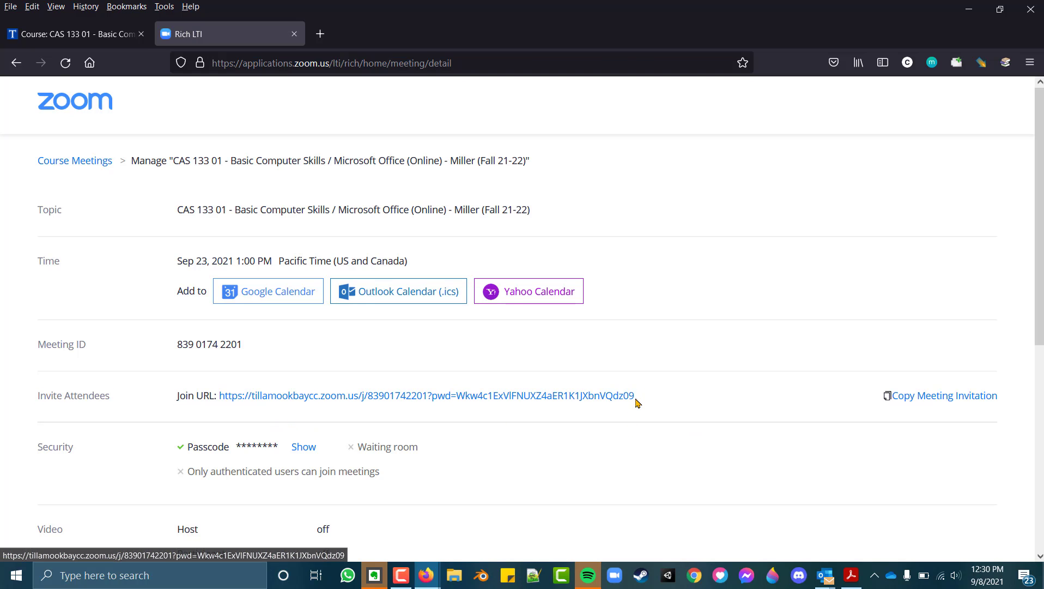
pyautogui.tripleClick(635, 402)
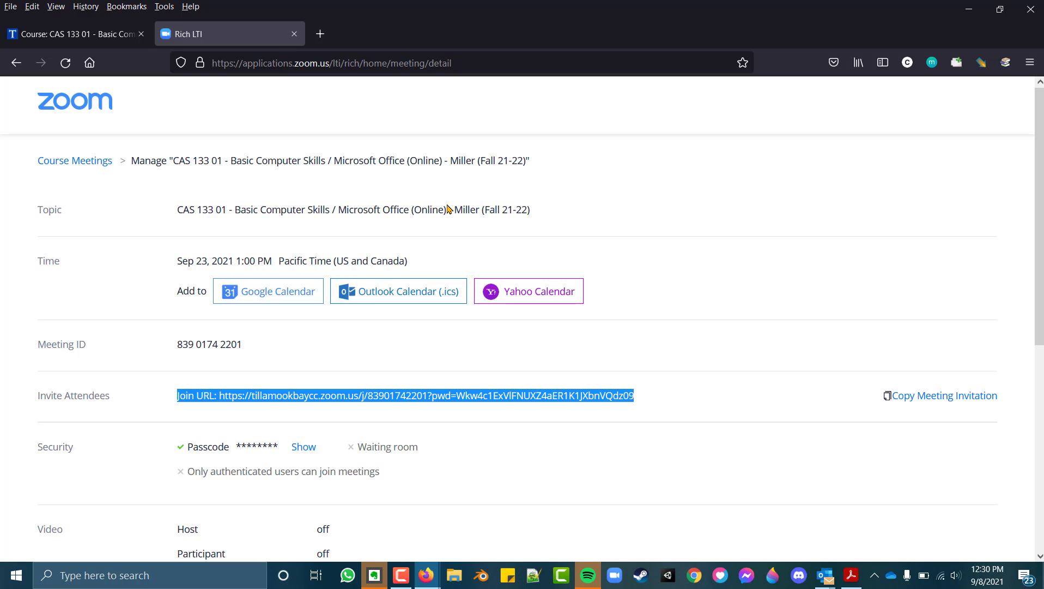
pyautogui.scroll(-3, 288, 402)
pyautogui.scroll(-3, 288, 402)
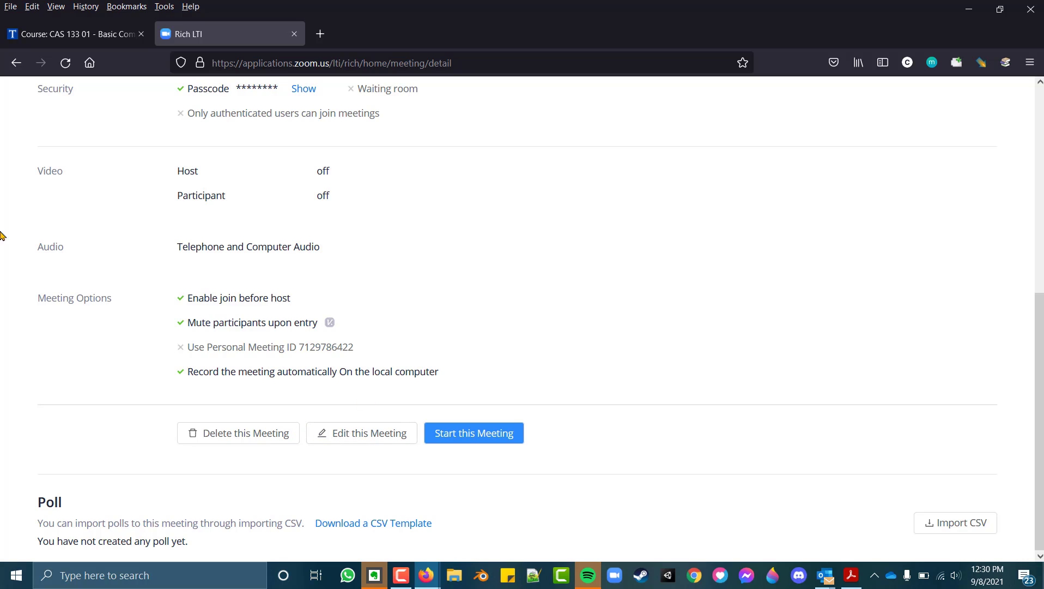
# Edit the meeting to turn off automatic recording, save it, and close the Zoom tab
pyautogui.click(352, 438)
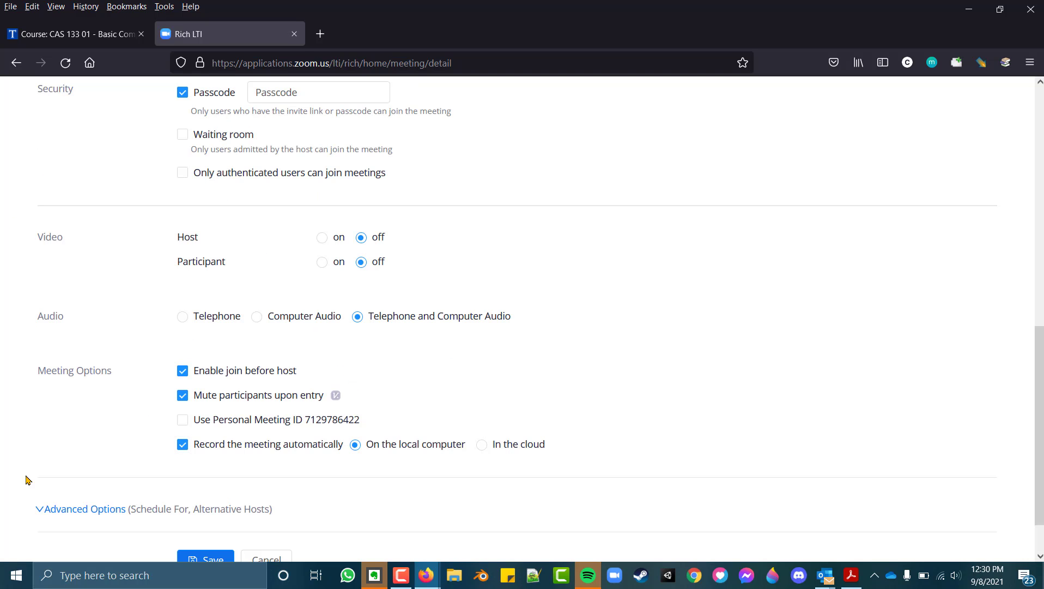
pyautogui.click(183, 446)
pyautogui.scroll(-1, 193, 471)
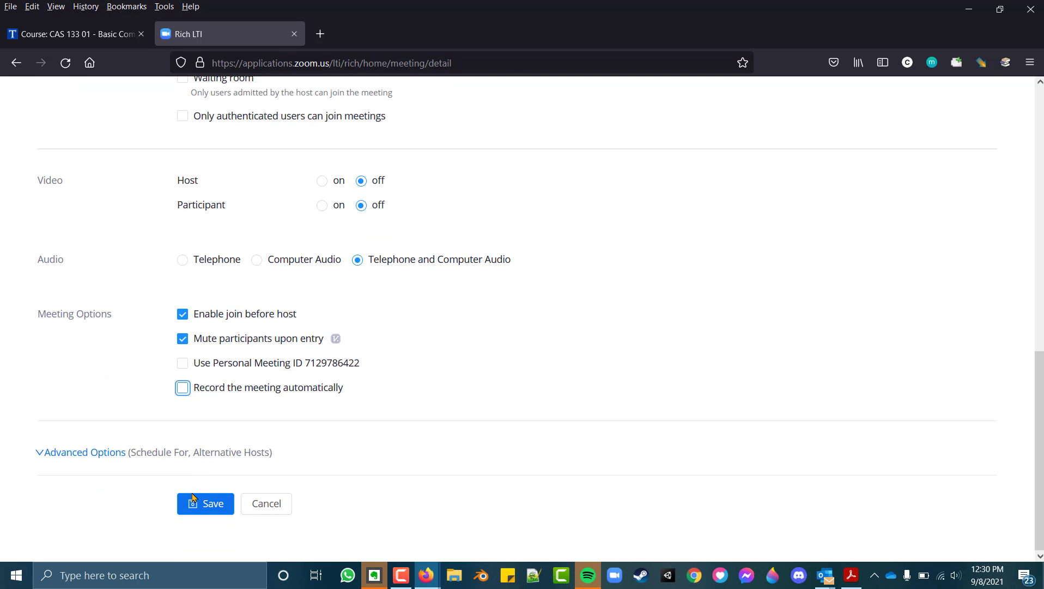
pyautogui.click(195, 498)
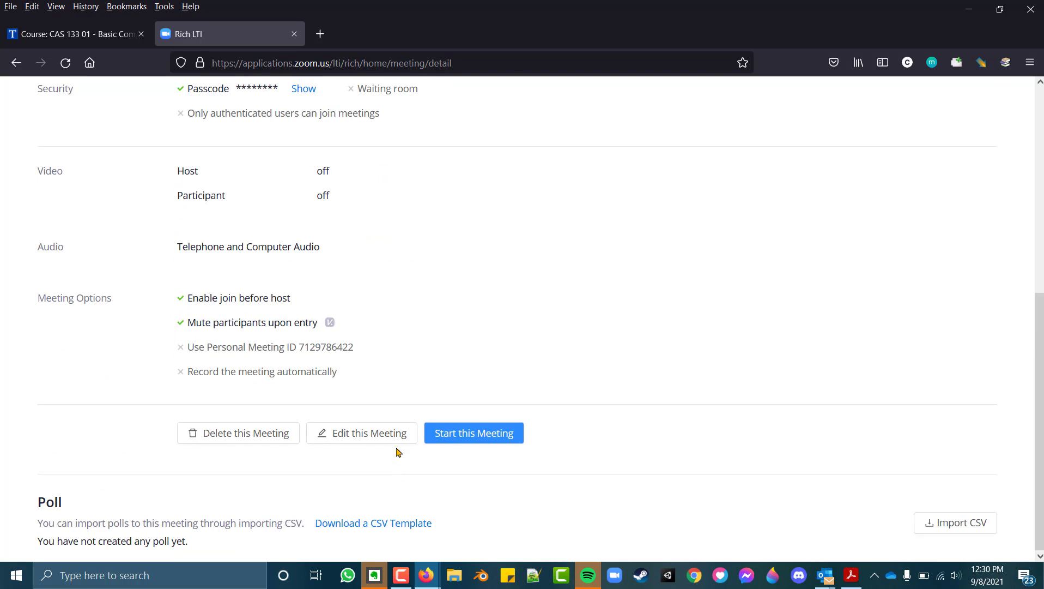
pyautogui.click(294, 33)
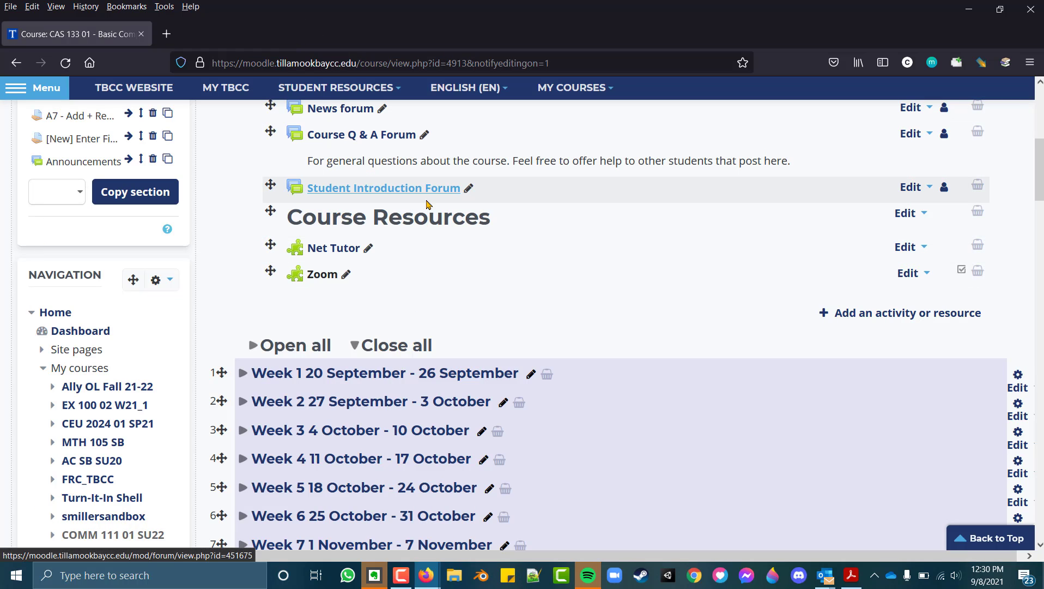
# Reopen the course's Zoom activity to see the Sep 23, 1:00 PM meeting listed
pyautogui.scroll(6, 543, 261)
pyautogui.scroll(-4, 538, 240)
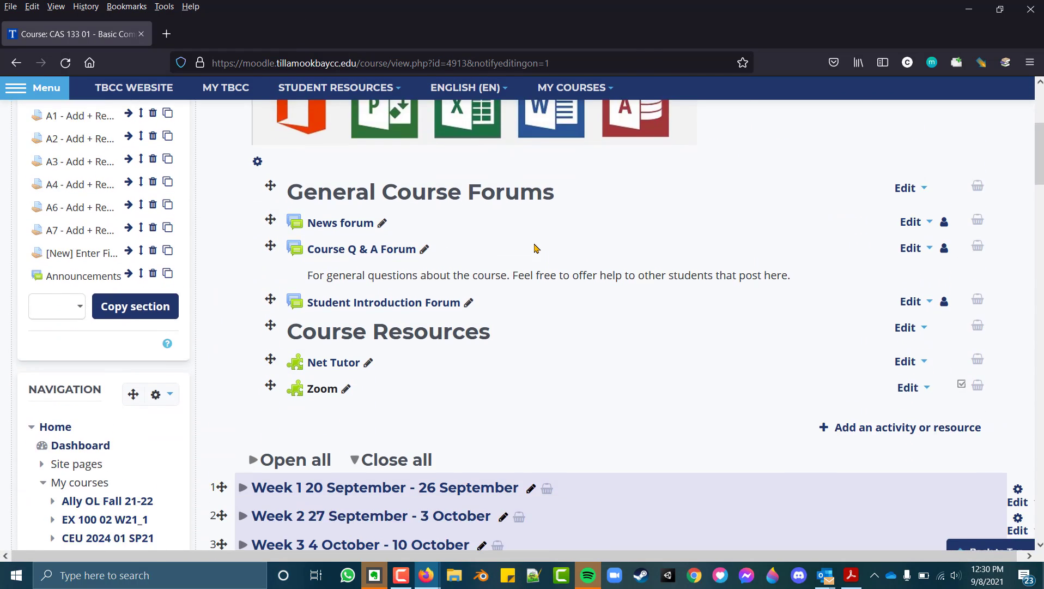
pyautogui.scroll(-3, 534, 248)
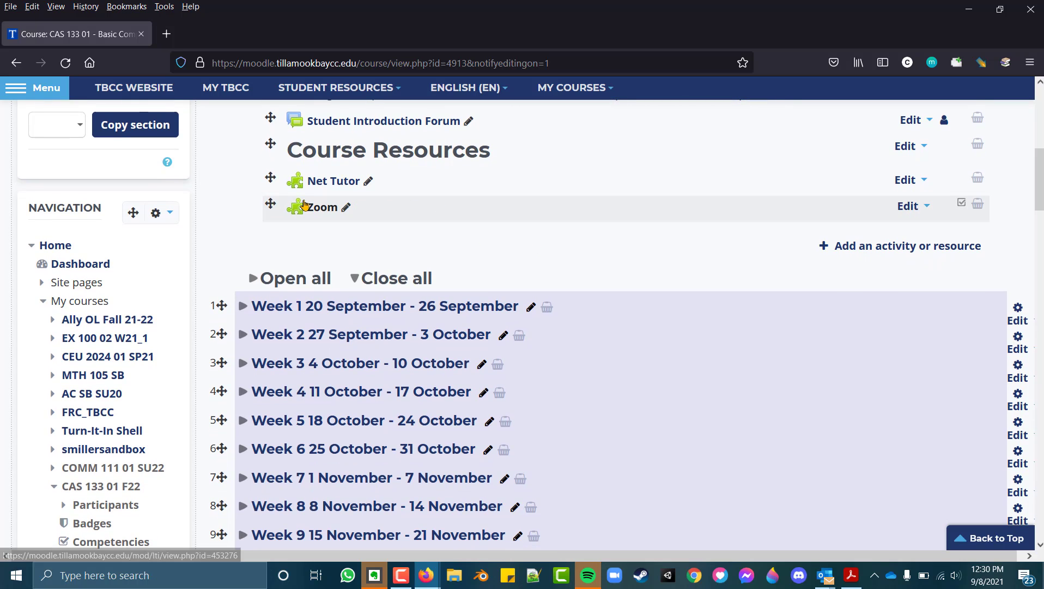
pyautogui.click(308, 208)
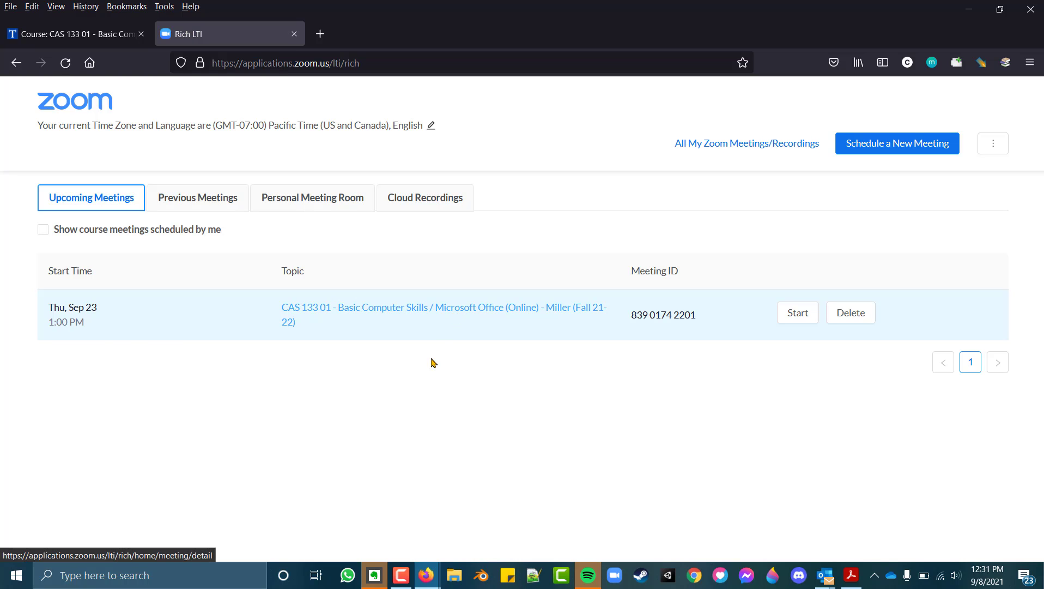
# Open the Sep 23 course meeting's details, edit it and save it unchanged
pyautogui.click(428, 315)
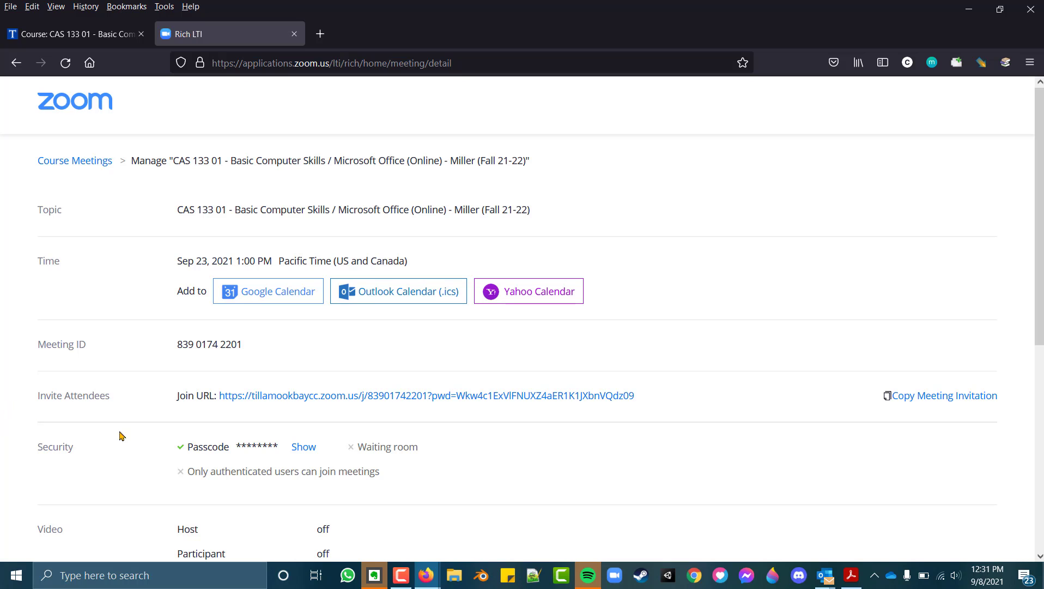
pyautogui.scroll(-5, 703, 431)
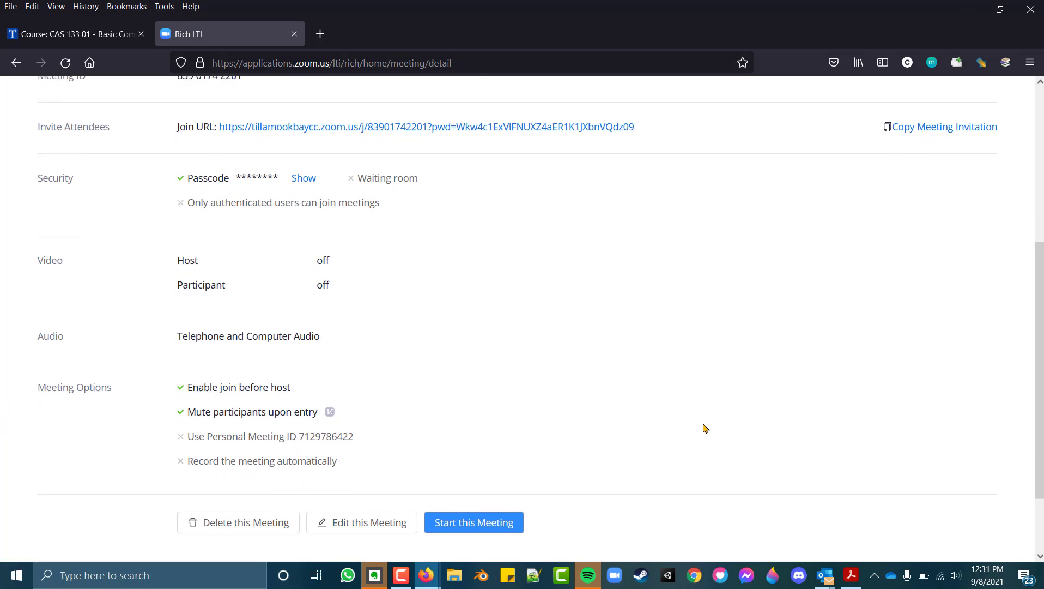
pyautogui.click(336, 436)
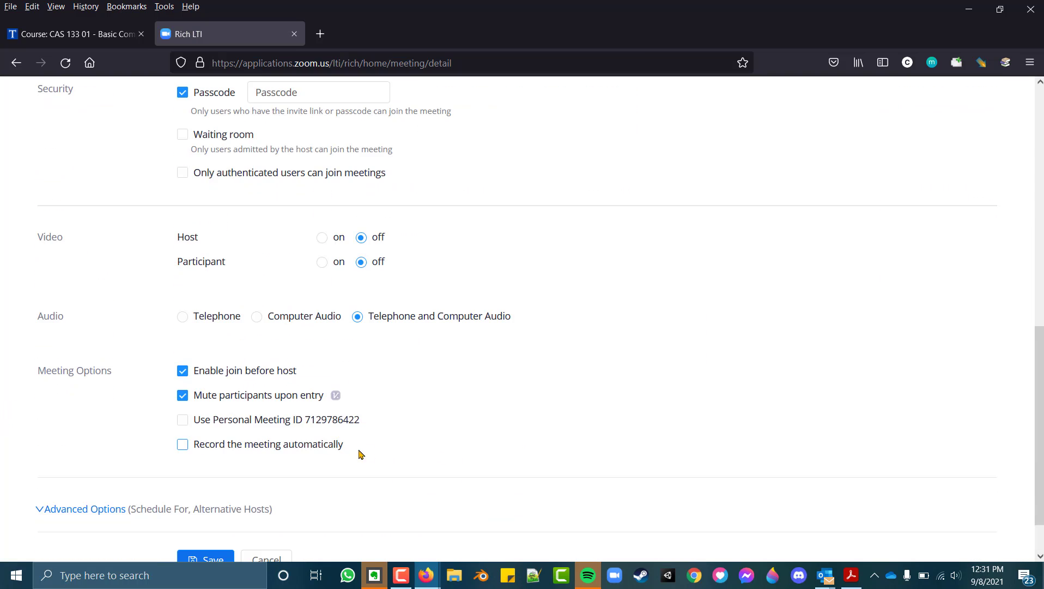
pyautogui.scroll(9, 333, 334)
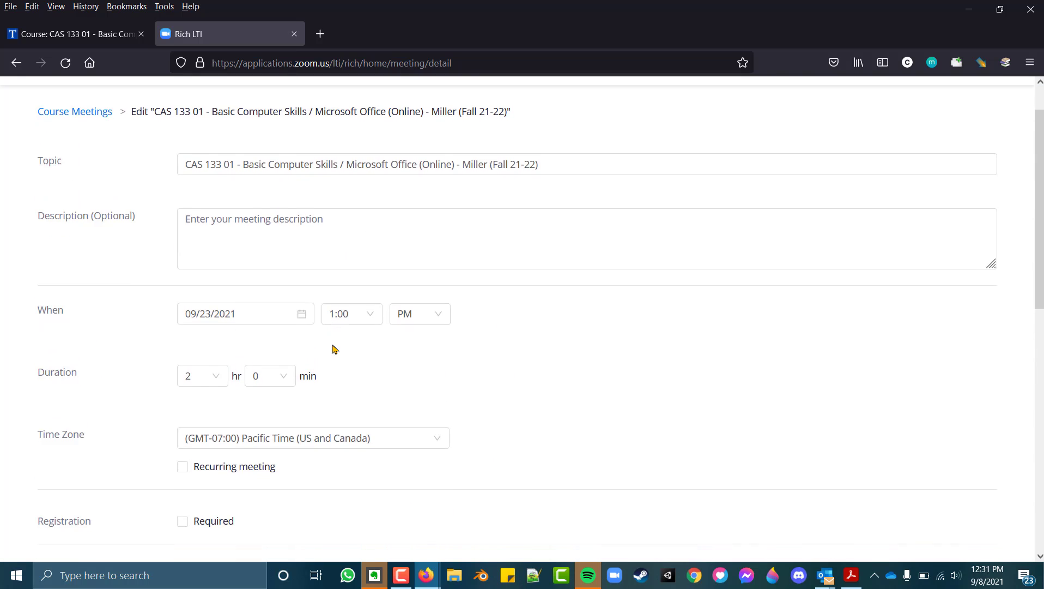
pyautogui.scroll(-10, 334, 349)
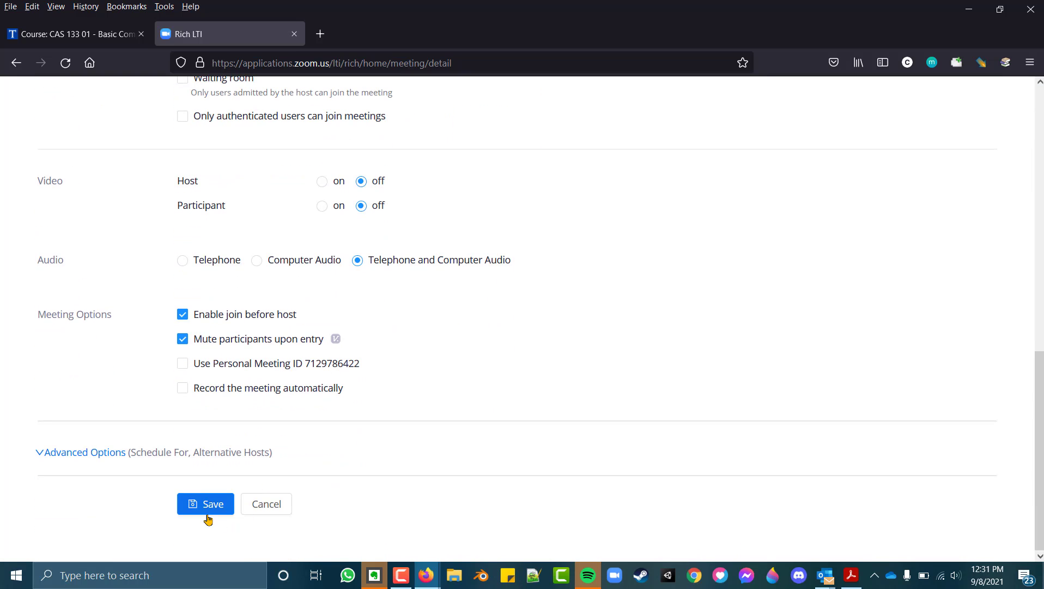
pyautogui.click(207, 504)
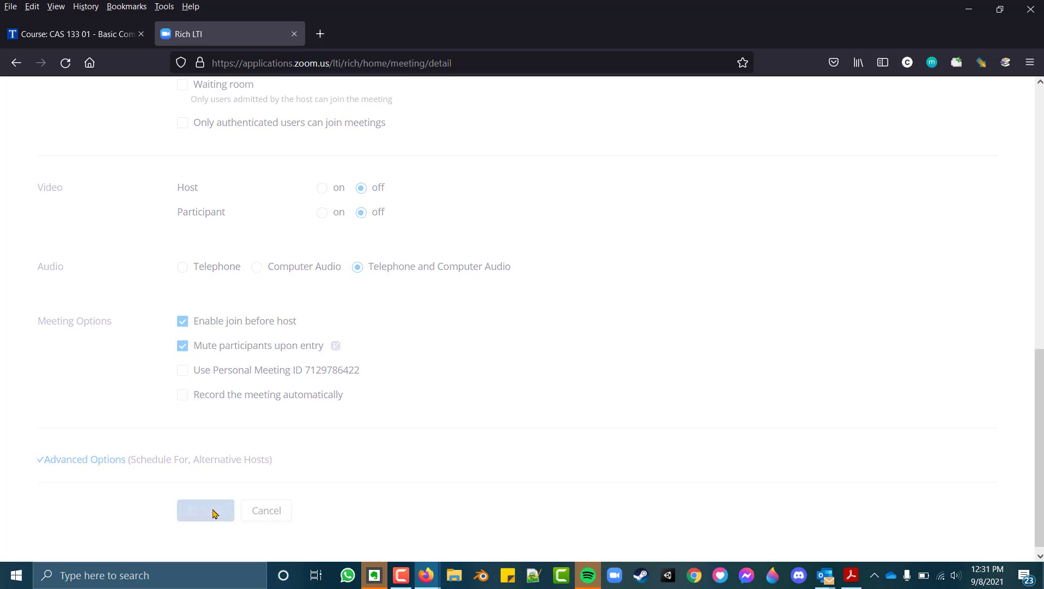